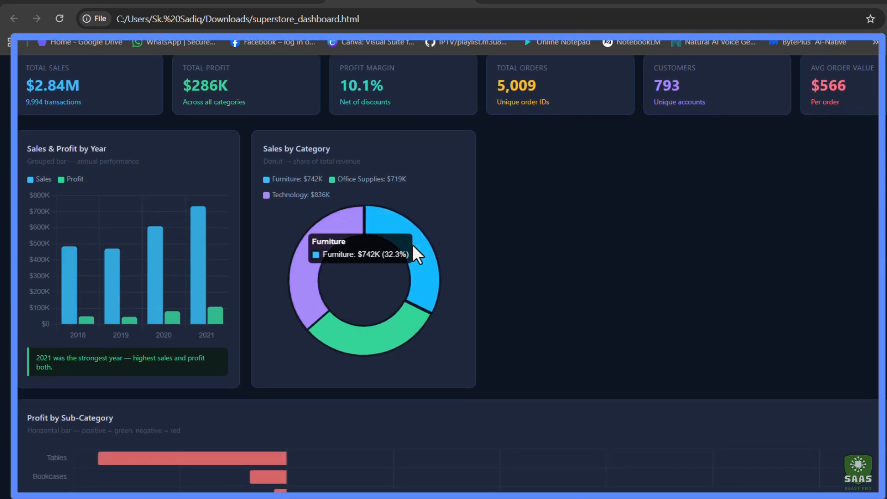
# Step: Examine the sample Superstore dashboard's profit by sub-category, sales by region and sales by segment charts
pyautogui.moveTo(364, 352)
pyautogui.scroll(-6, 365, 345)
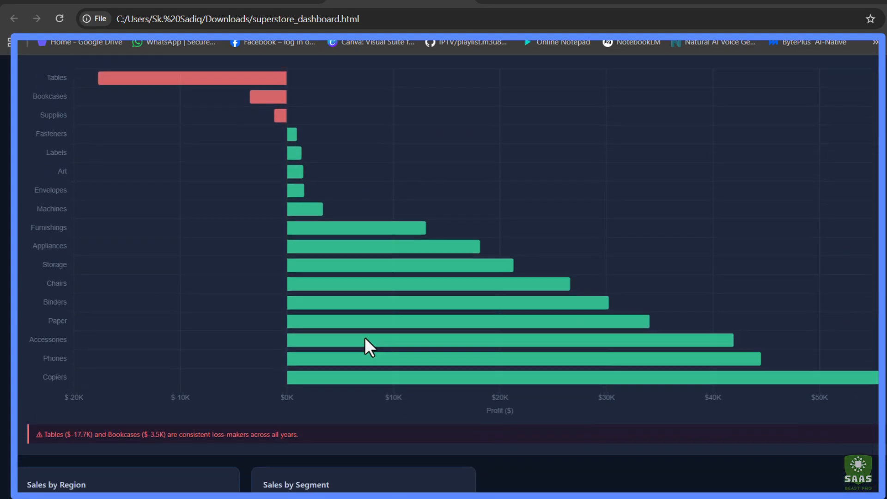
pyautogui.moveTo(396, 236)
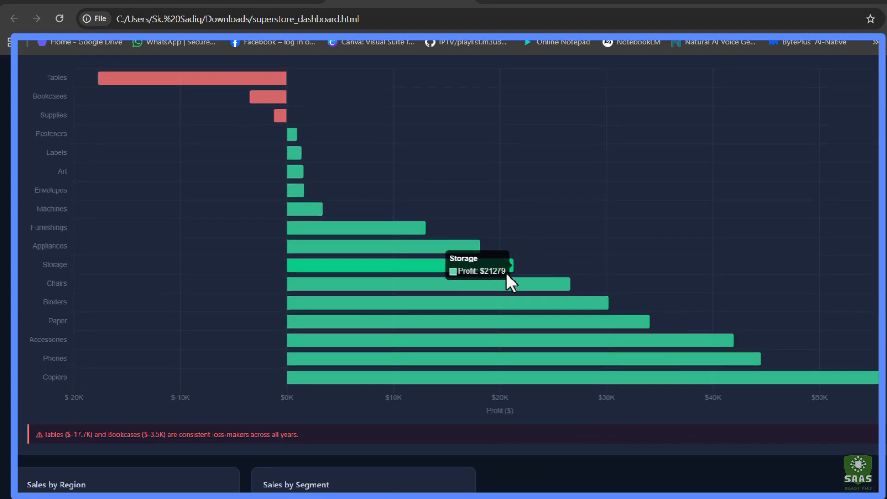
pyautogui.scroll(-5, 429, 337)
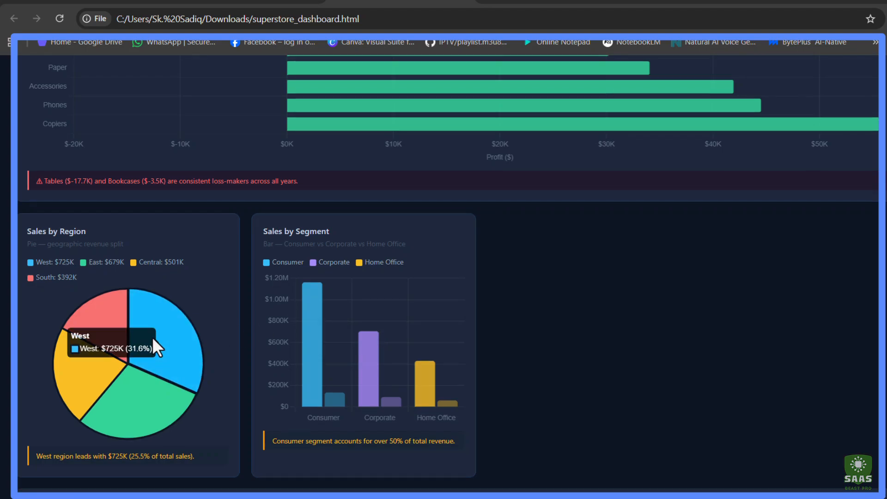
pyautogui.moveTo(138, 410)
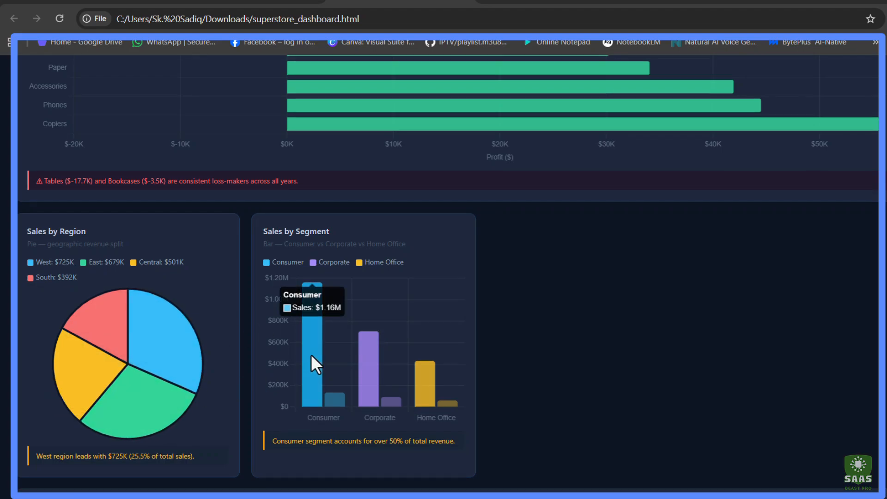
pyautogui.scroll(-2, 392, 363)
pyautogui.scroll(-5, 387, 363)
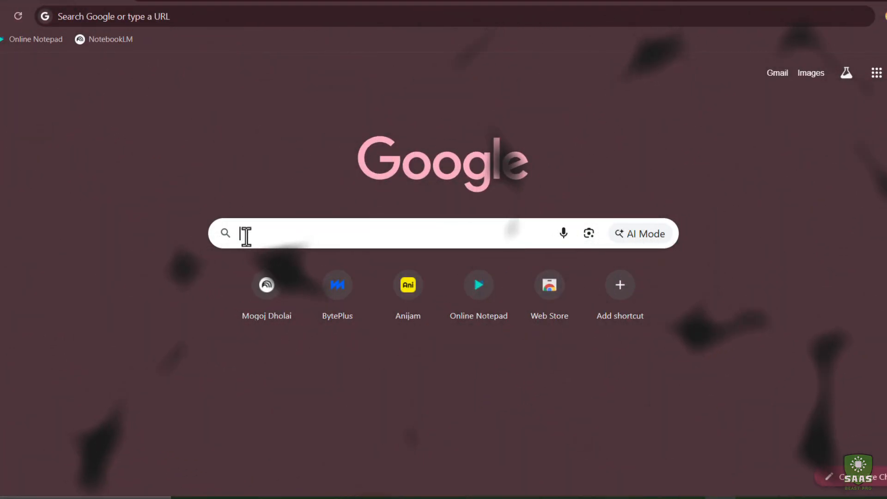
# Step: Search Google for "claude ai" and open the Claude.ai site from the results
pyautogui.click(243, 234)
pyautogui.write('cl')
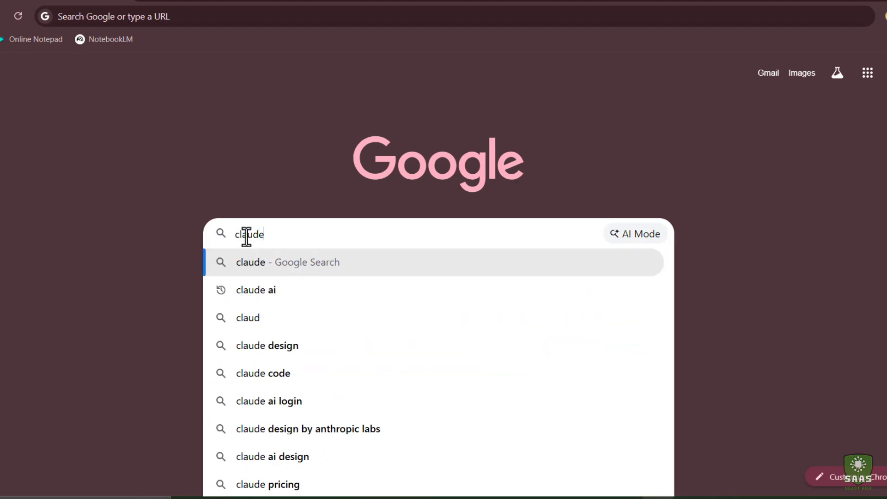
pyautogui.write('aude')
pyautogui.press('Down')
pyautogui.press('Return')
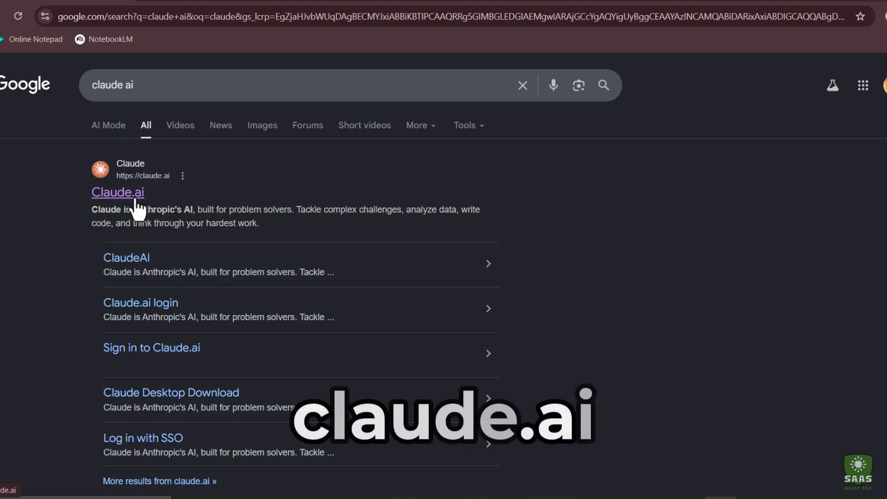
pyautogui.rightClick(135, 200)
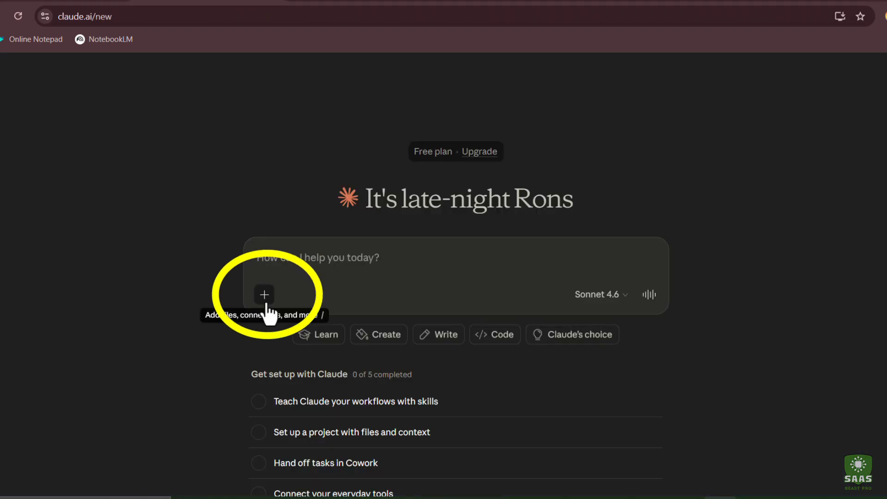
# Step: Attach the SuperStore Data.xlsx file from the Downloads folder to the new chat message
pyautogui.click(264, 296)
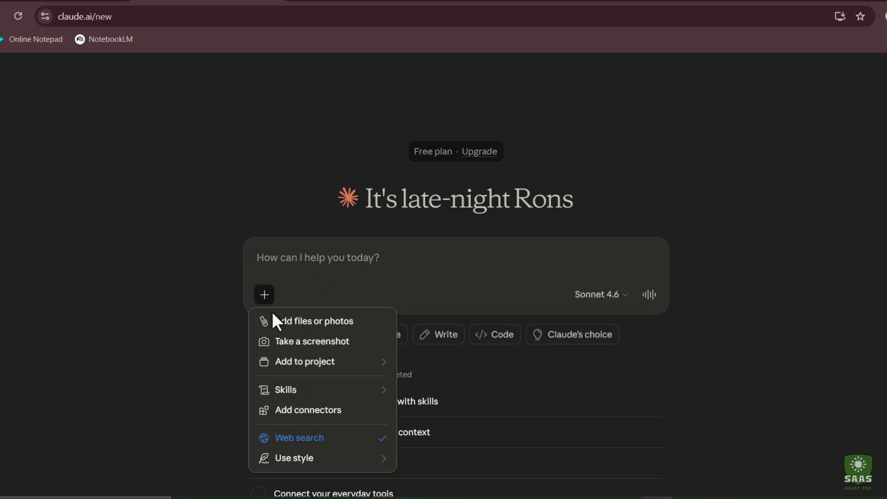
pyautogui.click(283, 319)
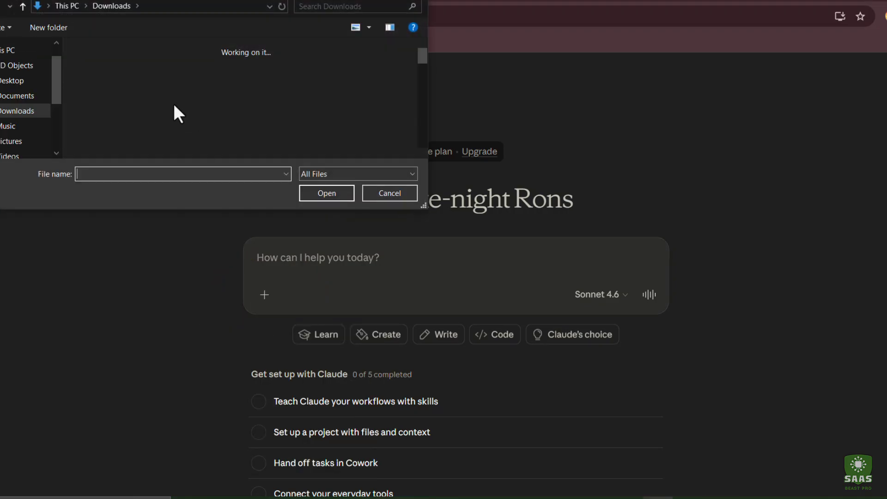
pyautogui.click(172, 115)
pyautogui.click(300, 194)
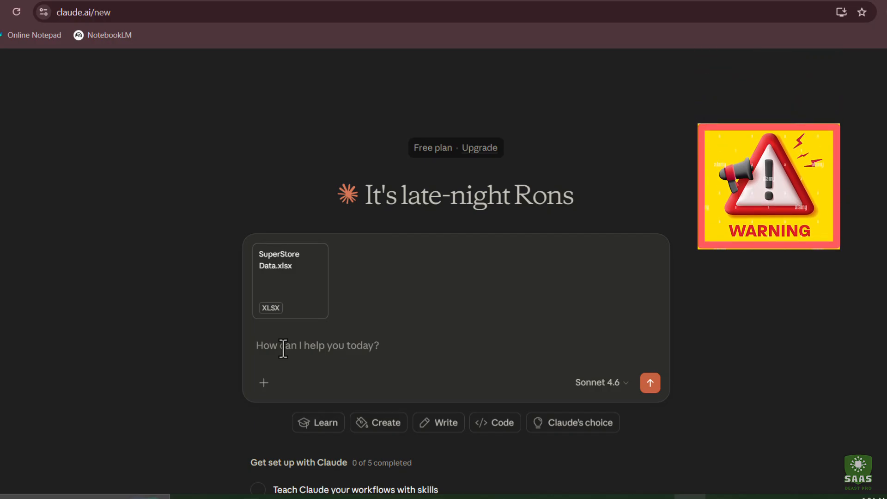
# Step: Ask for a highly detailed prompt, written as a top 0.001% prompt writing expert, for a simple, premium CEO dashboard with 10+ visuals and interactive slicers
pyautogui.write("Act as a top 0.001% prompt writing expert. I have uploaded a super store data file. Analyze this data and write a highly detailed prompt for me. I want to use that prompt to create a professional dashboard for my company's CEO. The dashboard has to be simple to understand but look very premium. It must have 10+ visuals and interactive slicers. Write the prompt in a way that I can get a perfect dashboard from you in one go.")
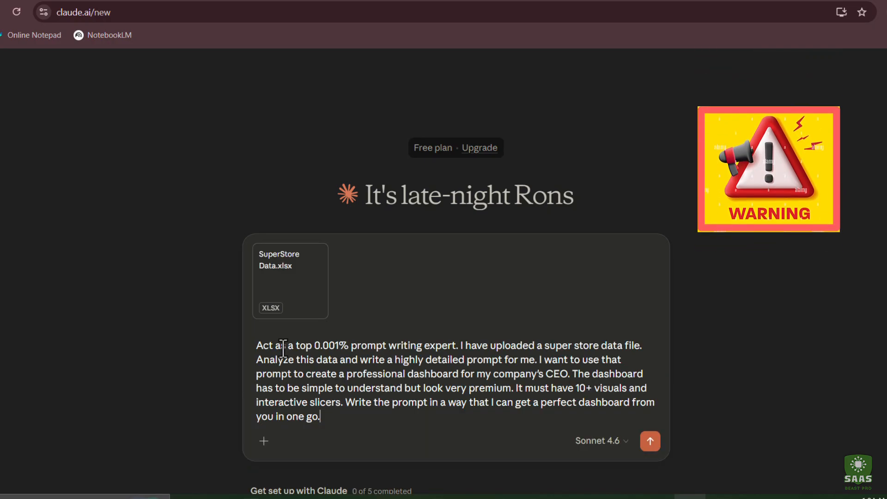
pyautogui.scroll(-3, 591, 324)
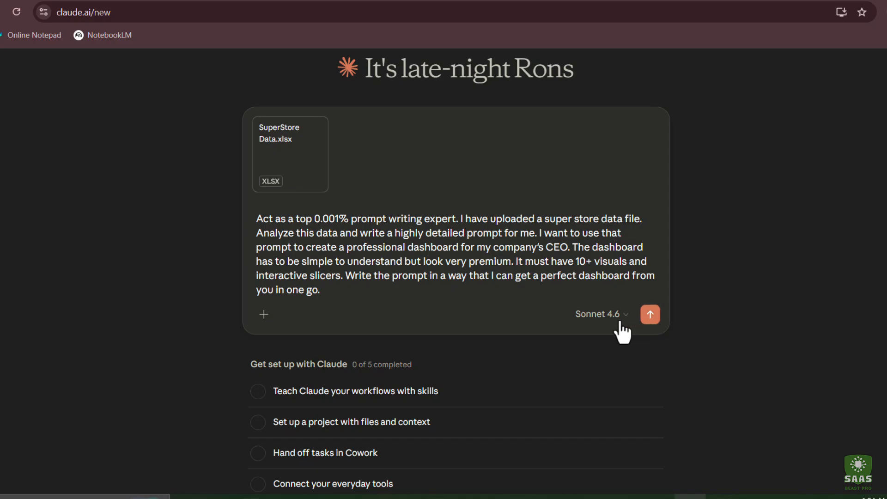
pyautogui.press('Return')
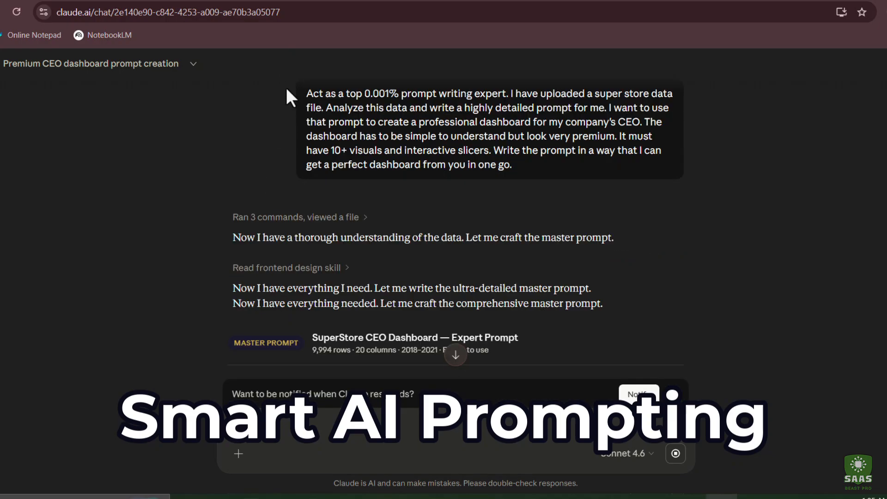
# Step: Review the generated SuperStore CEO Dashboard master prompt, including its dataset facts and branding sections, and copy the entire prompt
pyautogui.scroll(-2, 304, 185)
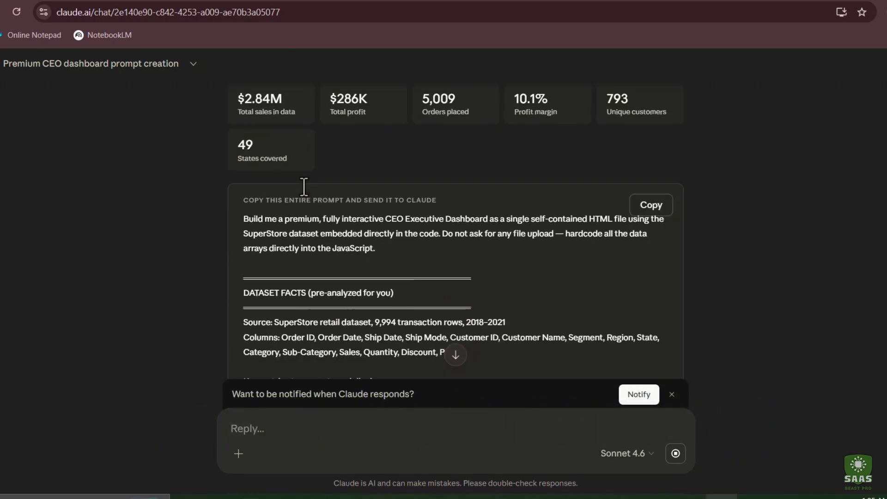
pyautogui.scroll(-5, 303, 186)
pyautogui.scroll(-7, 304, 190)
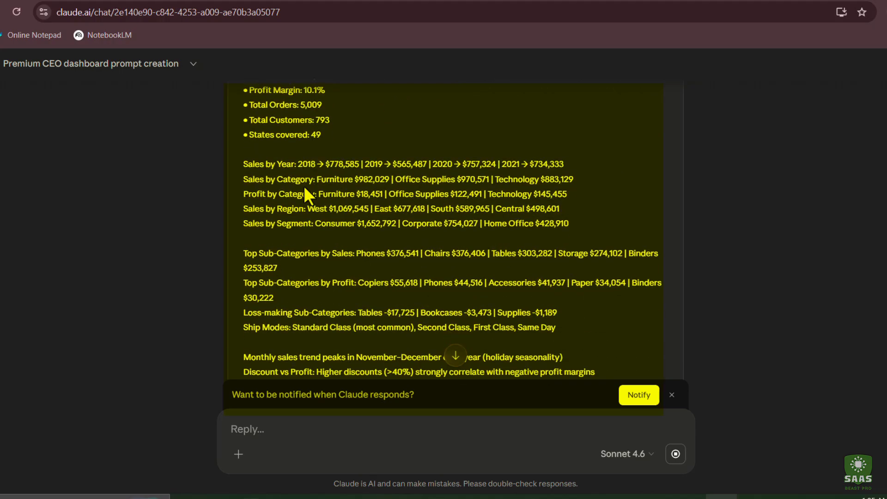
pyautogui.scroll(-10, 304, 185)
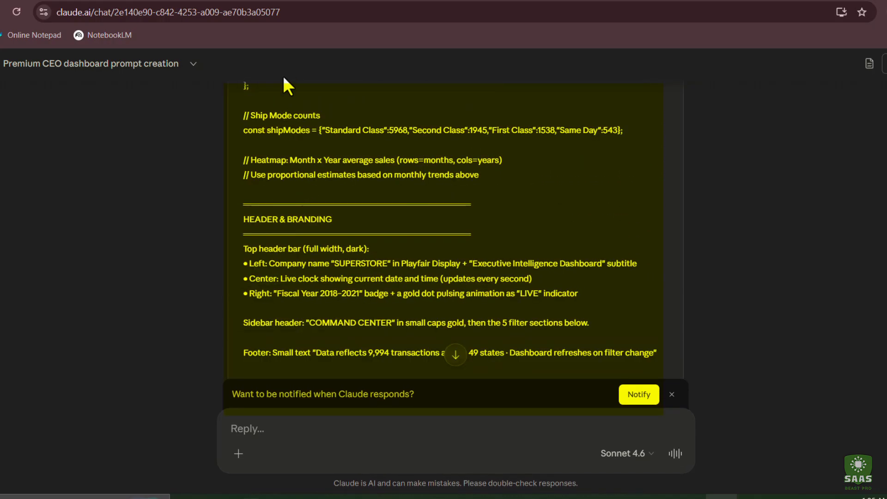
pyautogui.scroll(-4, 305, 211)
pyautogui.scroll(-3, 305, 211)
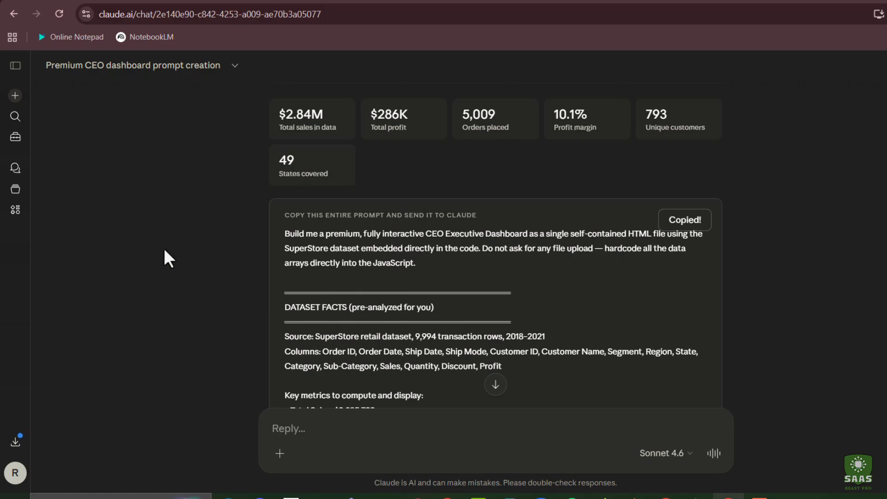
# Step: Submit the copied dashboard prompt together with SuperStore Data.xlsx from the Downloads folder in a new chat
pyautogui.click(15, 103)
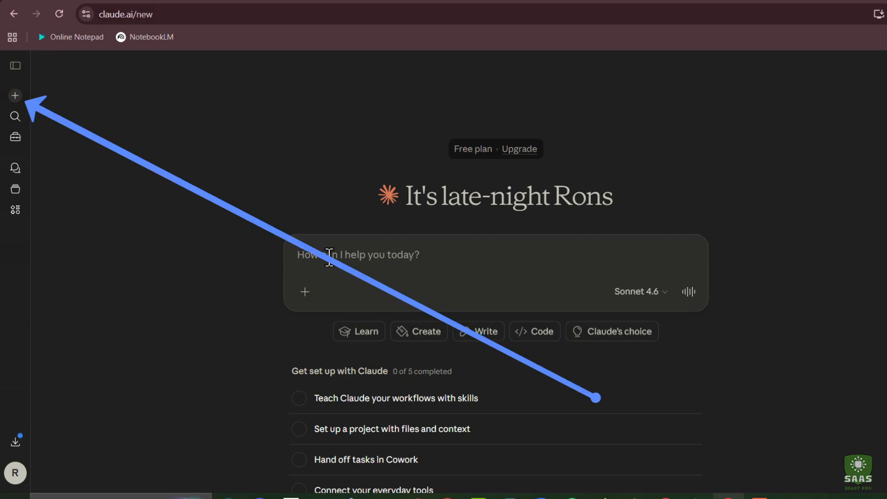
pyautogui.hotkey('ctrl', 'v')
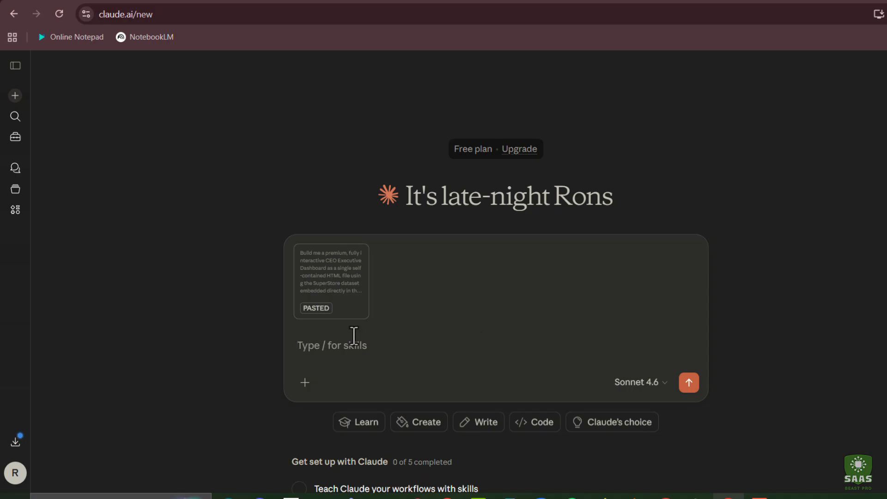
pyautogui.click(304, 383)
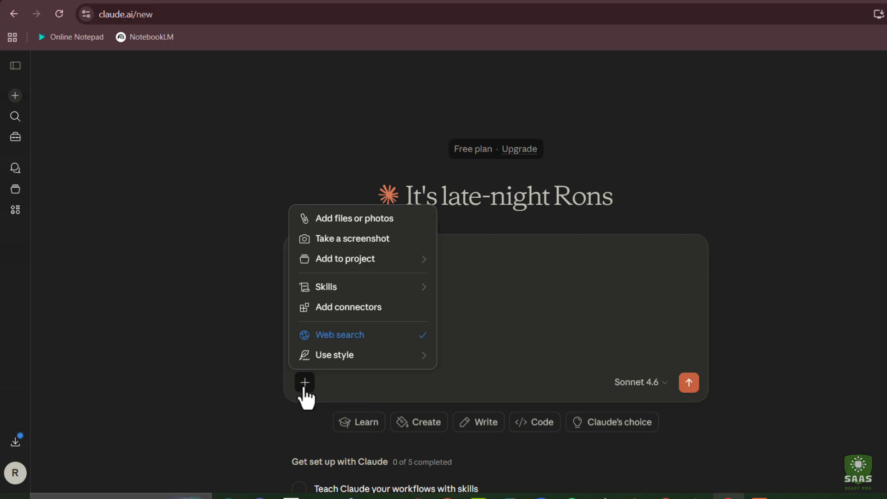
pyautogui.click(346, 221)
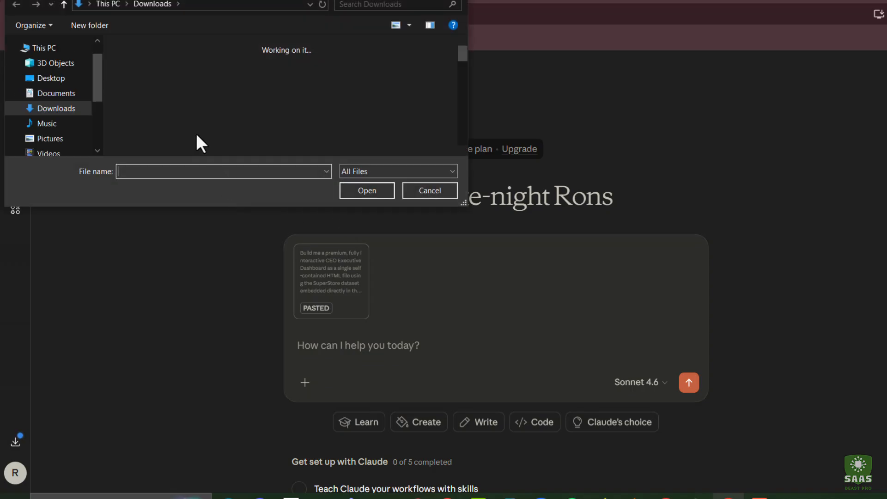
pyautogui.doubleClick(214, 111)
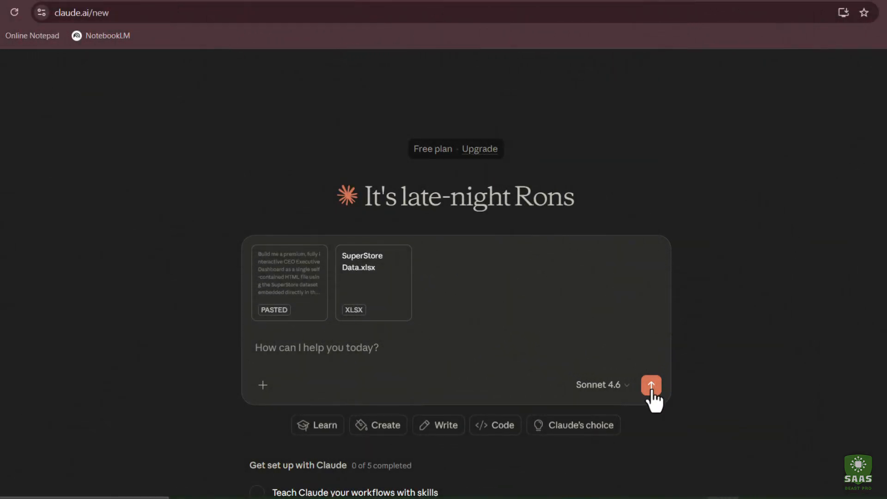
pyautogui.click(651, 388)
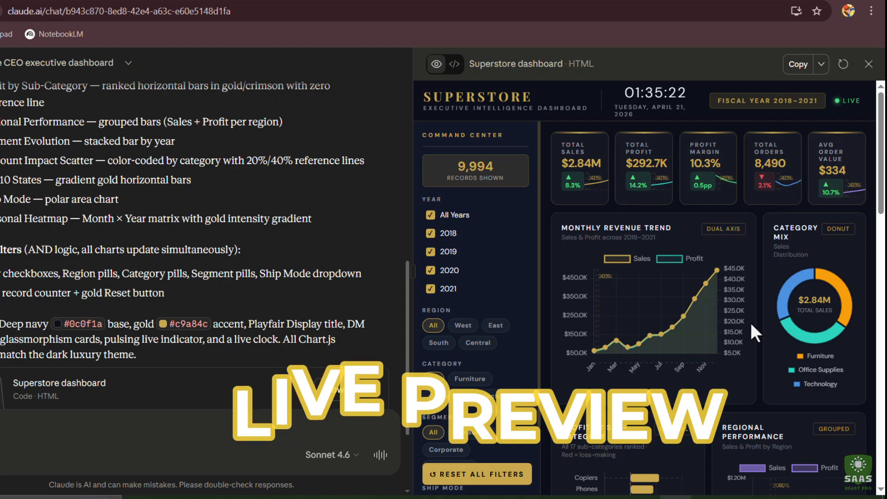
# Step: Examine the charts in the live preview of the generated Superstore dashboard, from category mix to discount impact analysis
pyautogui.scroll(-1, 639, 306)
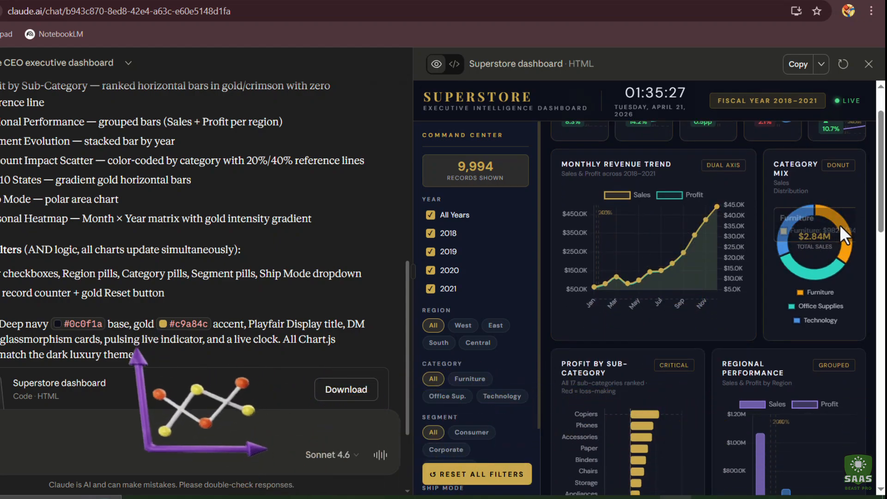
pyautogui.scroll(-3, 656, 342)
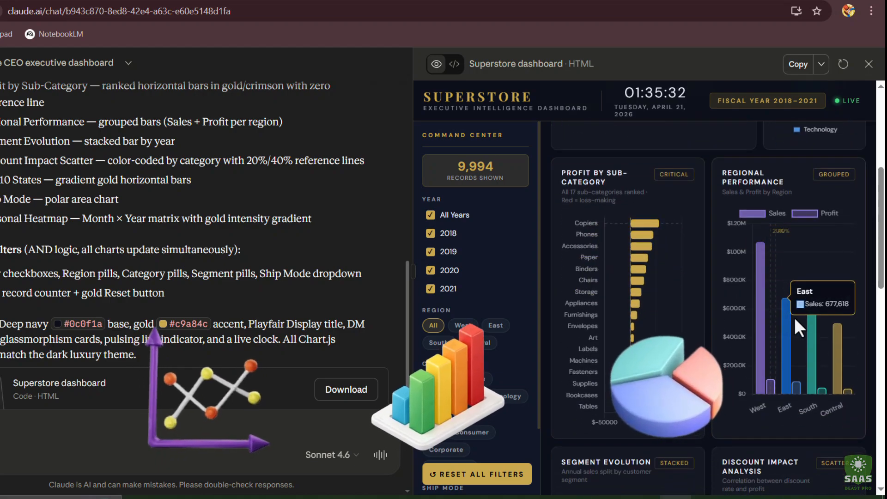
pyautogui.moveTo(837, 335)
pyautogui.scroll(-4, 650, 287)
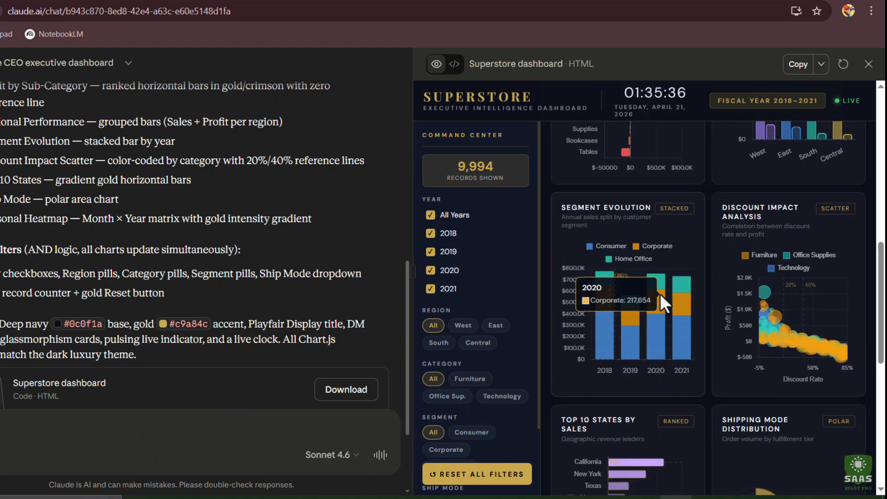
pyautogui.moveTo(777, 321)
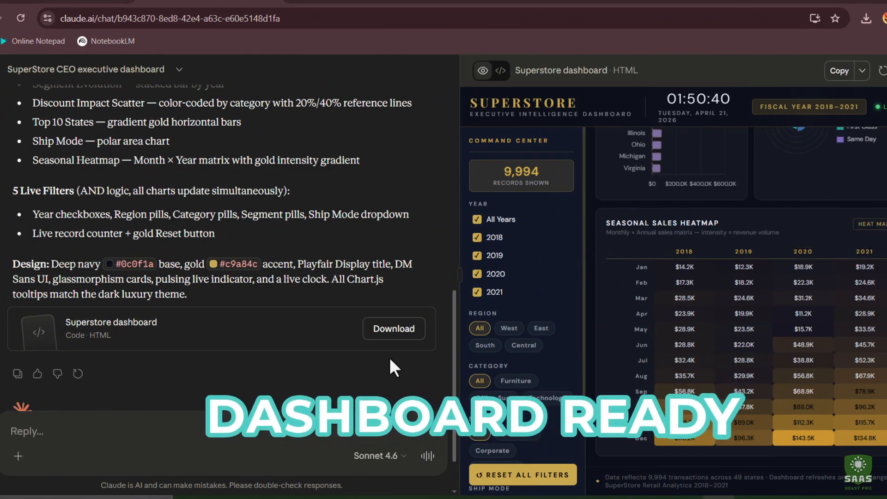
# Step: Download the Superstore dashboard HTML file and open superstore_dashboard from the Downloads folder in the browser
pyautogui.click(393, 329)
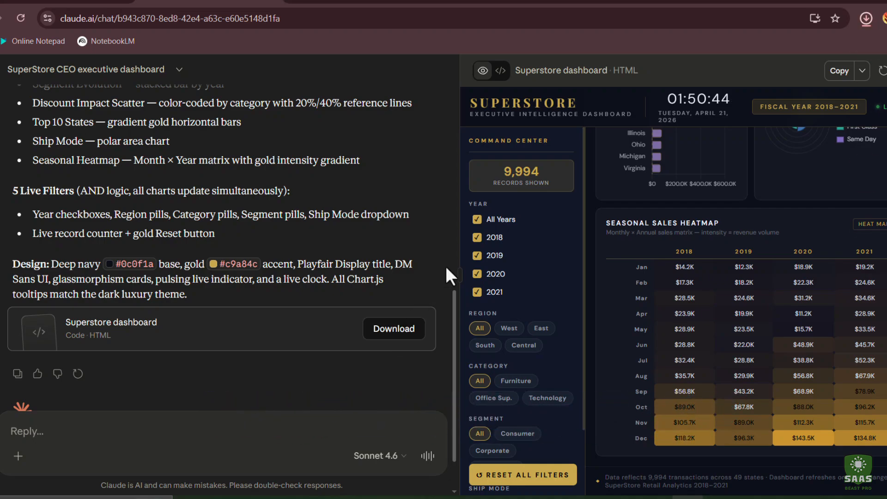
pyautogui.click(834, 81)
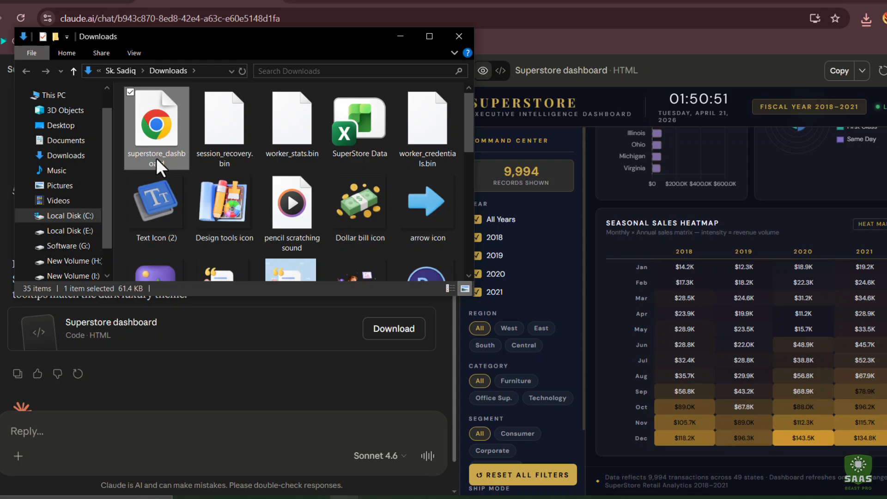
pyautogui.doubleClick(155, 157)
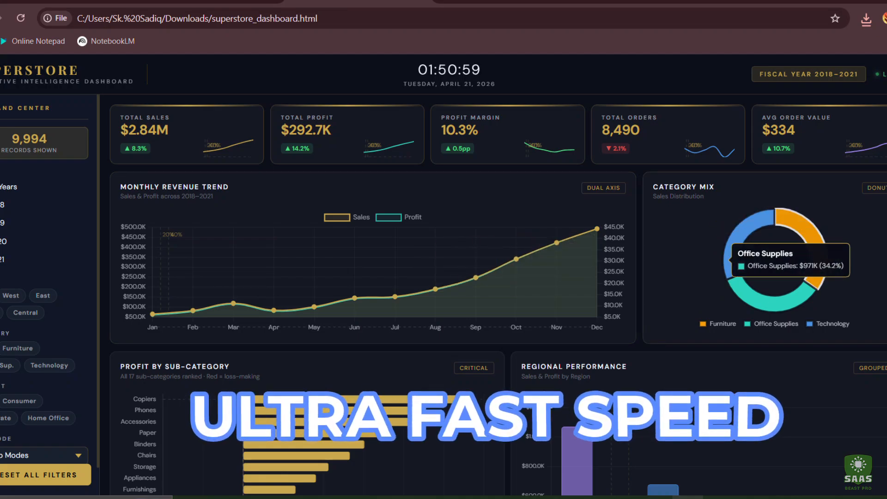
# Step: Examine the downloaded dashboard's discount impact, top 10 states and shipping mode charts and its seasonal sales heatmap
pyautogui.scroll(-1, 376, 383)
pyautogui.scroll(-10, 377, 384)
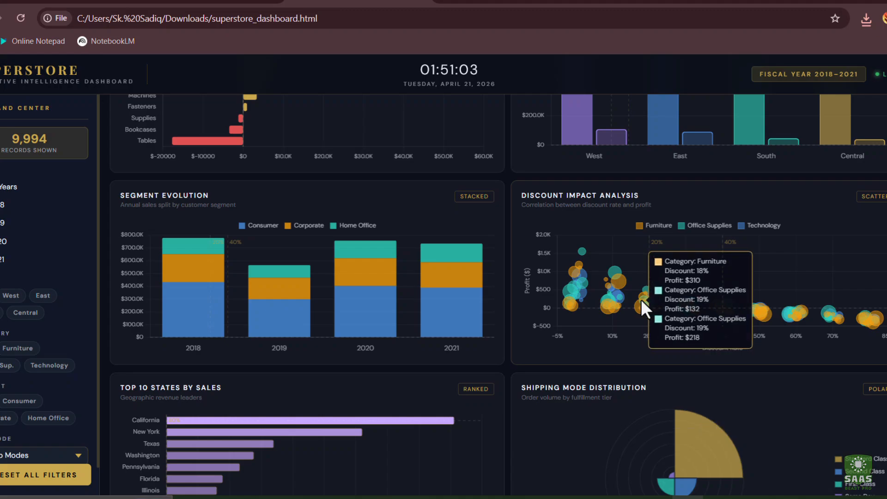
pyautogui.scroll(-4, 347, 339)
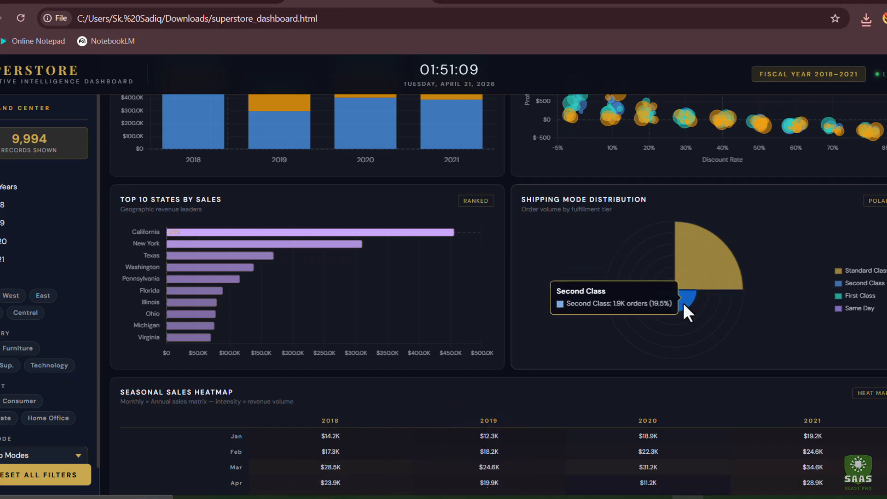
pyautogui.scroll(-3, 370, 389)
pyautogui.scroll(9, 371, 389)
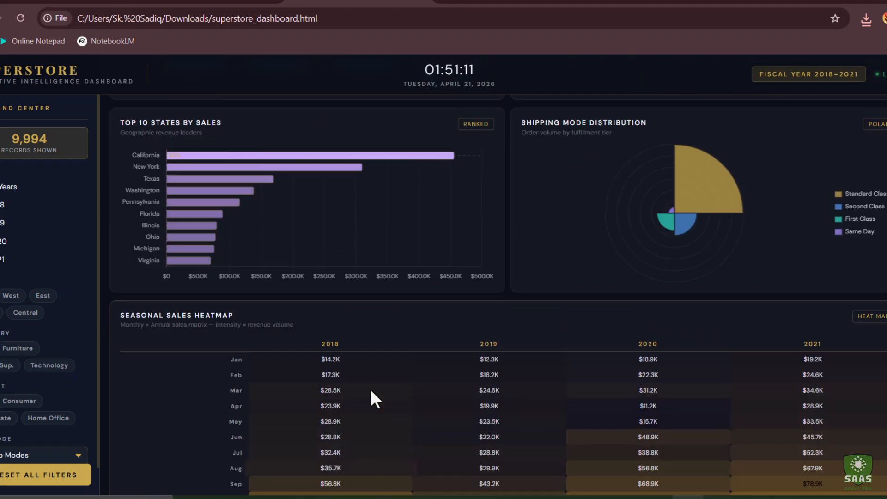